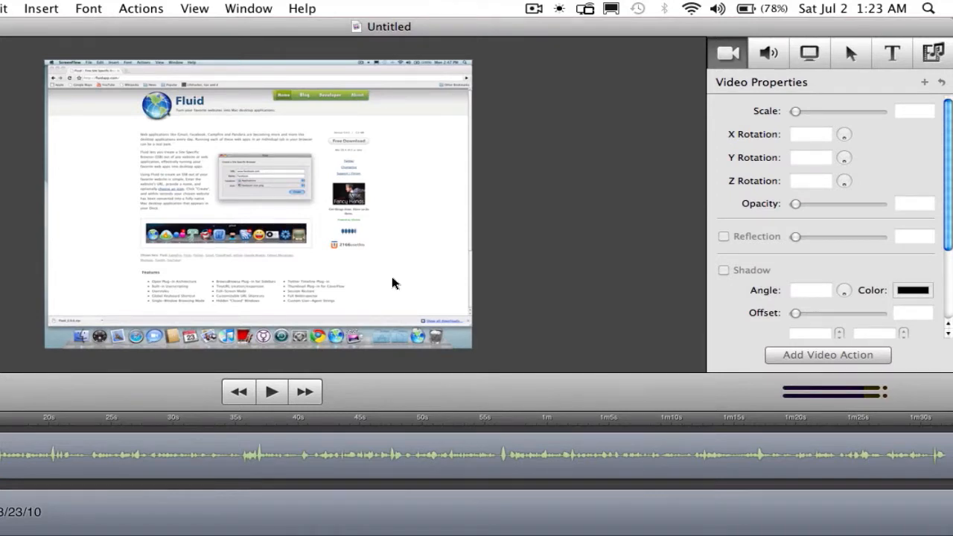
Step: Try enlarging the screen recording on the canvas to about 134% and play back the zoom
{"action": "left_click", "coordinate": [308, 276]}
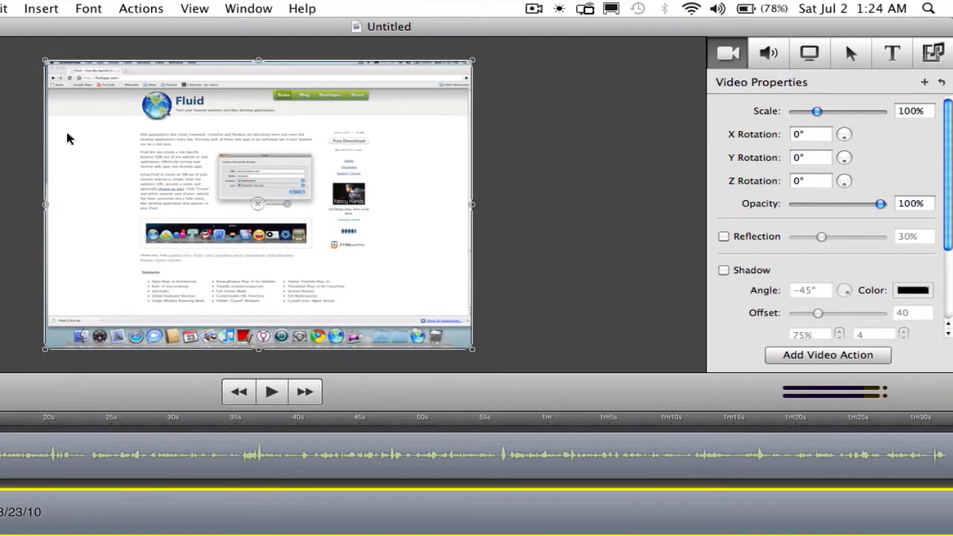
{"action": "mouse_move", "coordinate": [46, 64]}
{"action": "left_mouse_down"}
{"action": "mouse_move", "coordinate": [122, 96]}
{"action": "mouse_move", "coordinate": [52, 66]}
{"action": "left_mouse_up"}
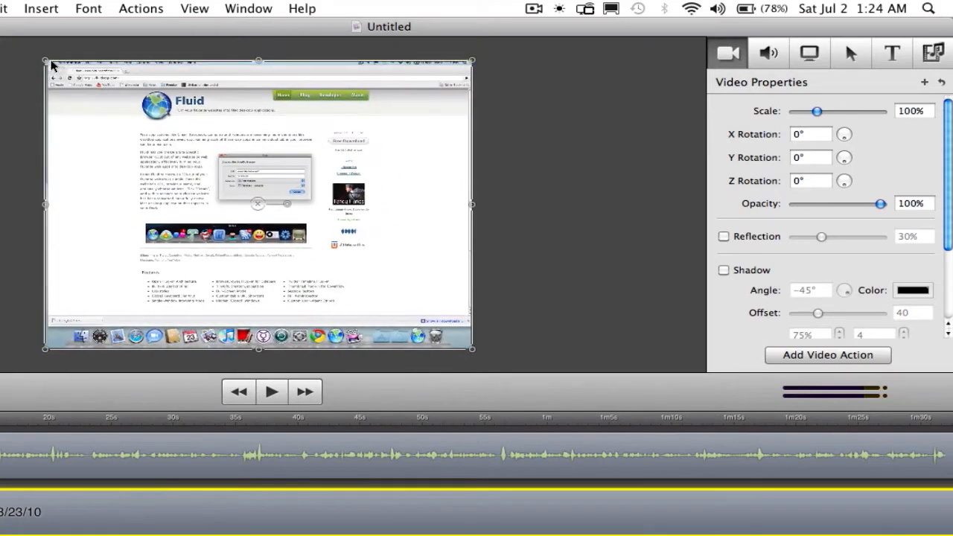
{"action": "mouse_move", "coordinate": [258, 204]}
{"action": "left_mouse_down"}
{"action": "mouse_move", "coordinate": [218, 195]}
{"action": "mouse_move", "coordinate": [291, 219]}
{"action": "mouse_move", "coordinate": [258, 203]}
{"action": "left_mouse_up"}
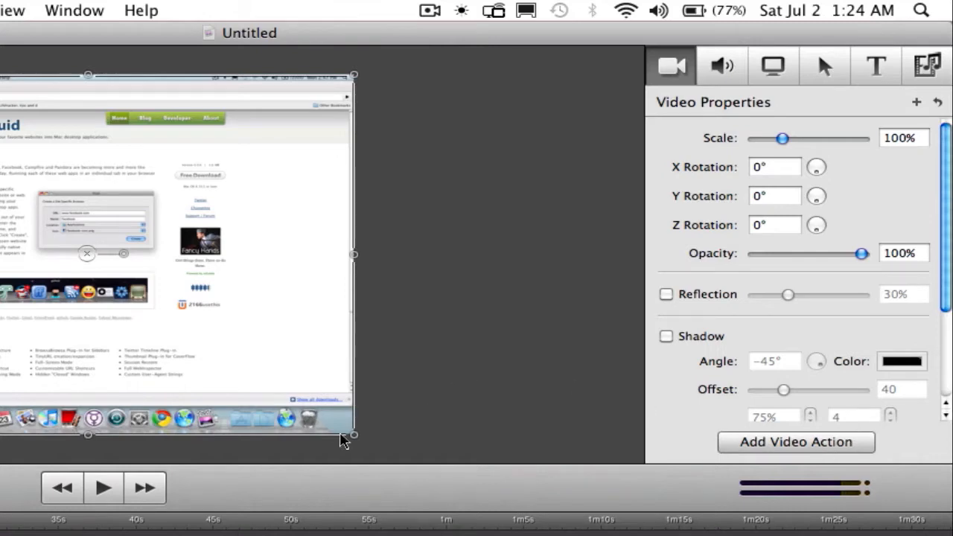
{"action": "left_click_drag", "start_coordinate": [358, 443], "coordinate": [525, 534]}
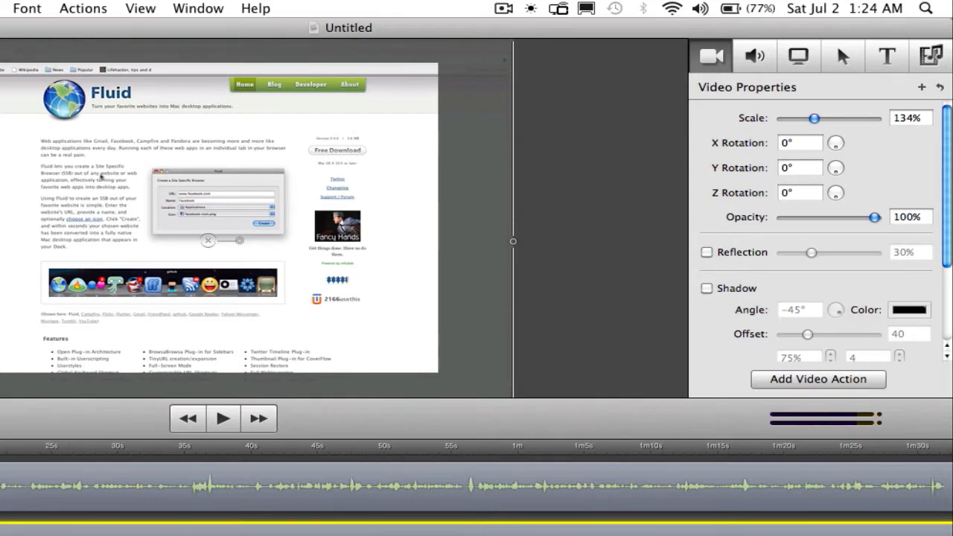
{"action": "key", "text": "super+z"}
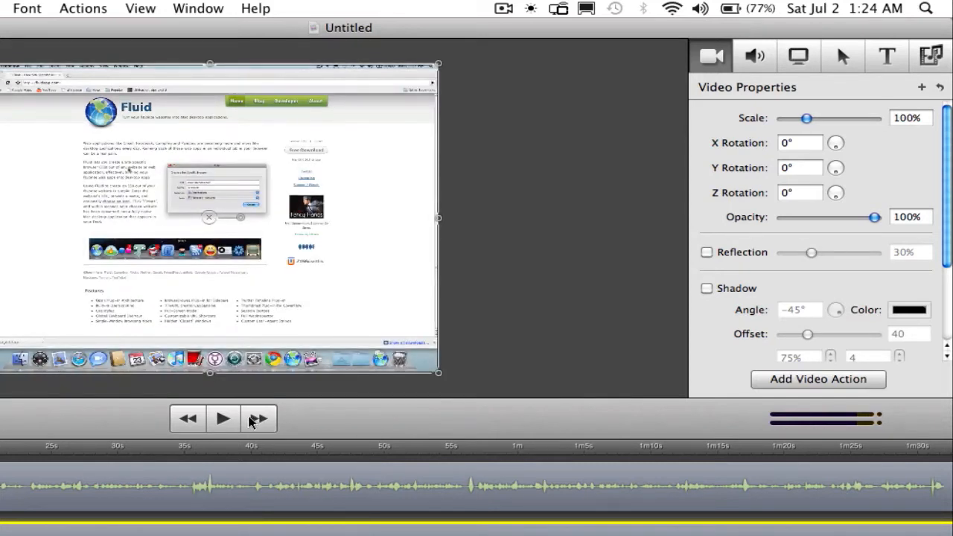
{"action": "left_click", "coordinate": [226, 419]}
{"action": "left_click", "coordinate": [229, 420]}
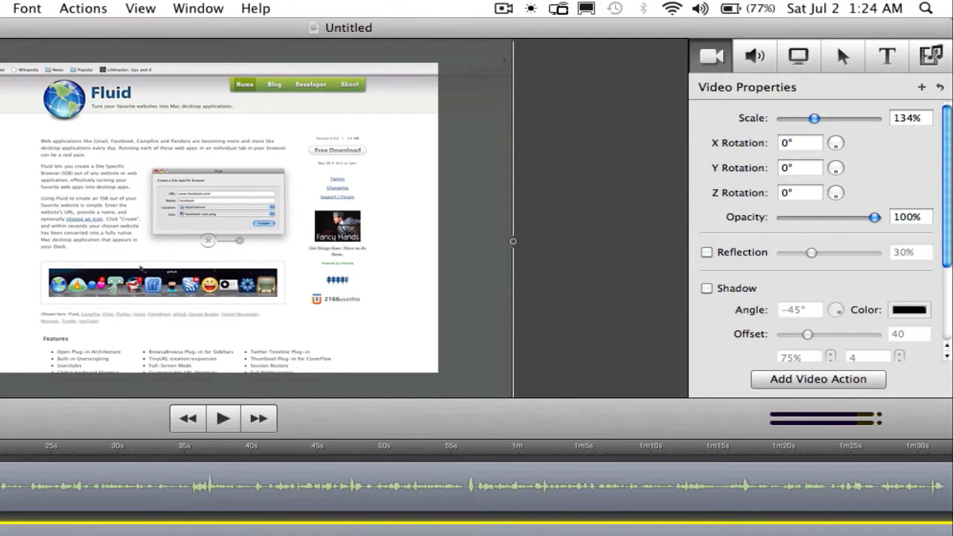
Step: Undo the last scale change of the screen recording and play back the clip briefly
{"action": "key", "text": "super+z"}
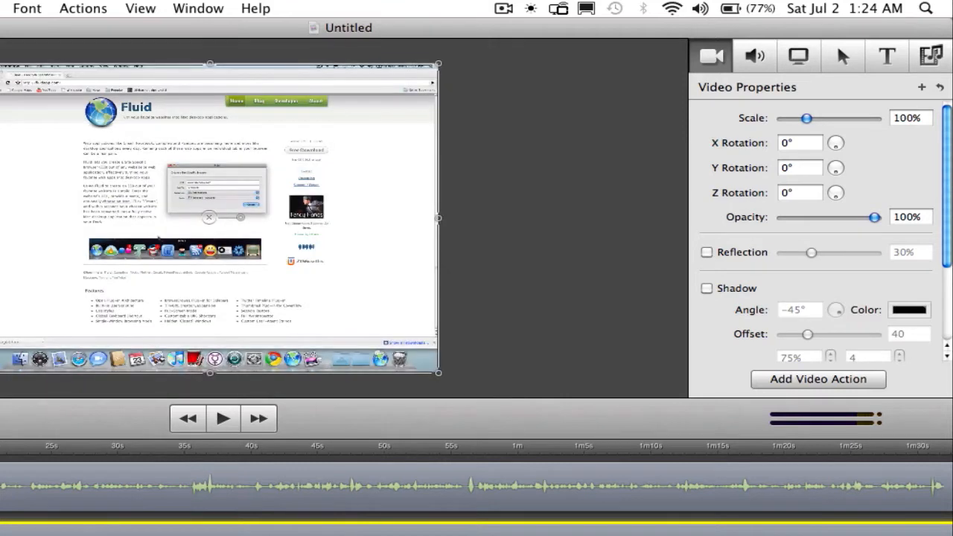
{"action": "key", "text": "F8"}
{"action": "key", "text": "F8"}
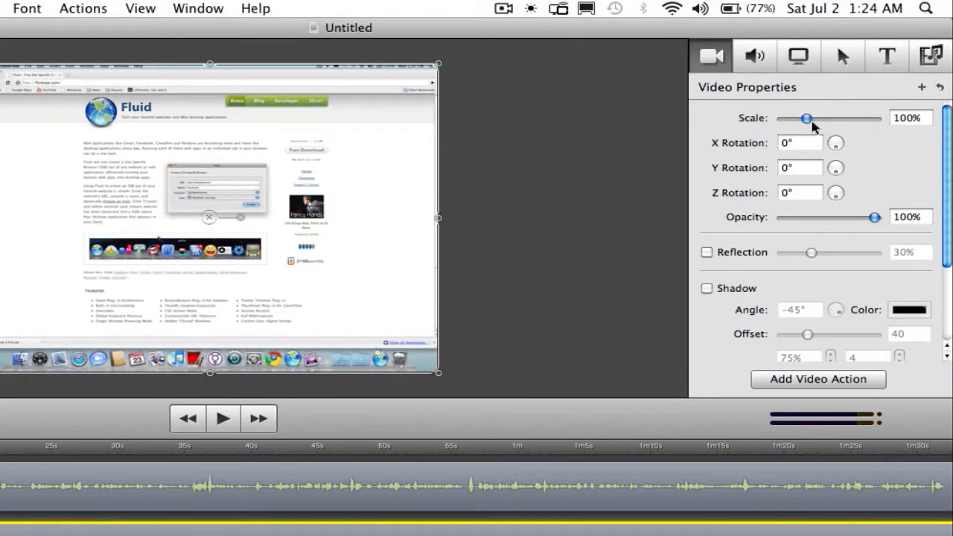
Step: Try scaling the screen recording to about 158%, reposition it on the canvas, and play back the zoom
{"action": "mouse_move", "coordinate": [805, 121]}
{"action": "left_mouse_down"}
{"action": "mouse_move", "coordinate": [829, 120]}
{"action": "mouse_move", "coordinate": [806, 119]}
{"action": "left_mouse_up"}
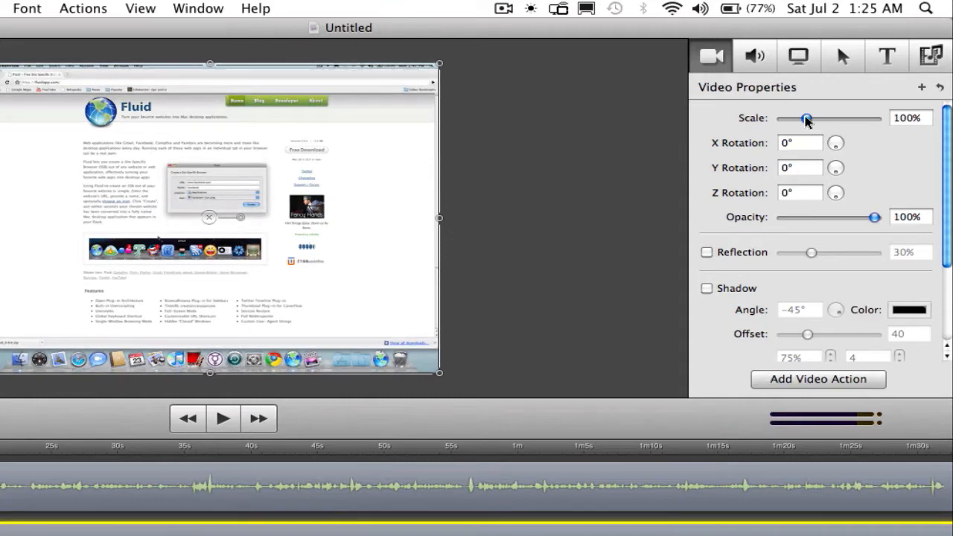
{"action": "left_click_drag", "start_coordinate": [806, 119], "coordinate": [819, 119]}
{"action": "left_click_drag", "start_coordinate": [136, 239], "coordinate": [214, 315]}
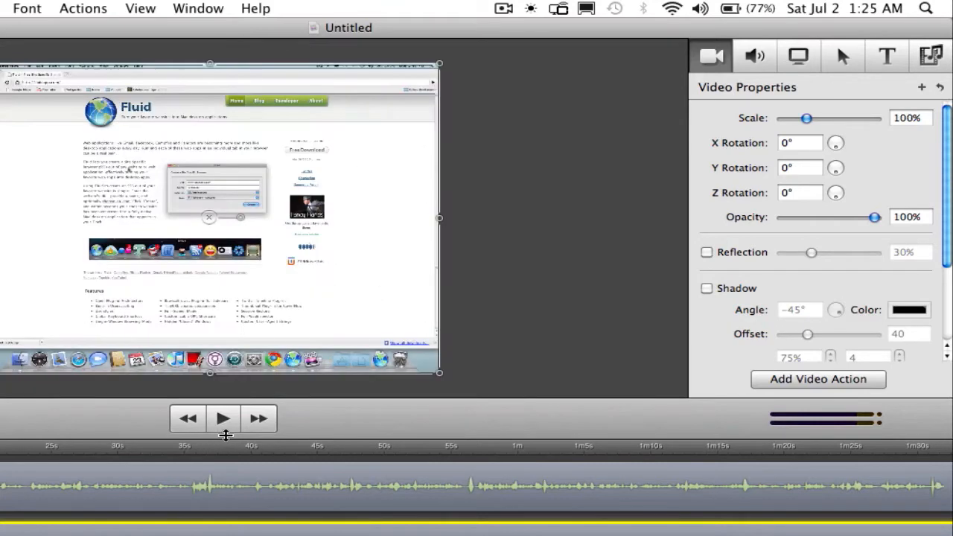
{"action": "left_click", "coordinate": [224, 421]}
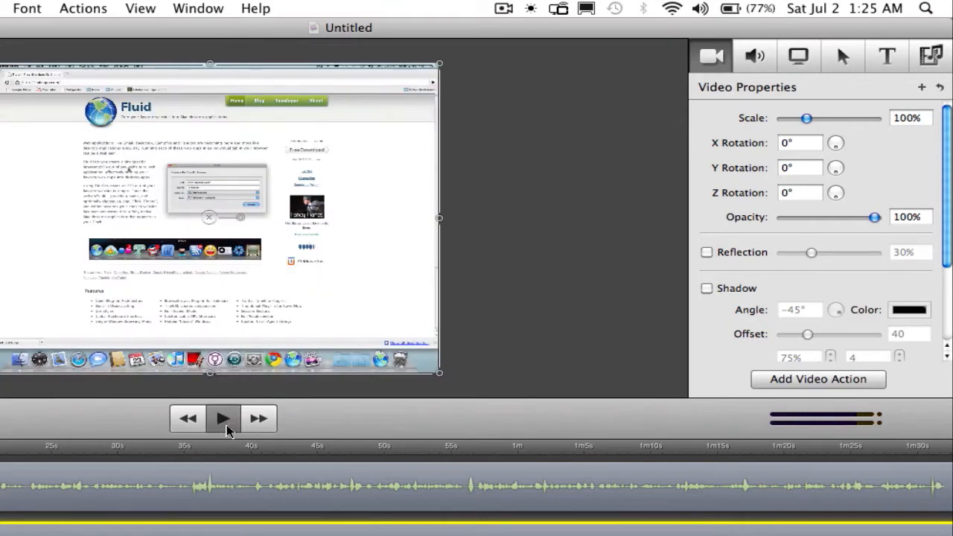
{"action": "left_click", "coordinate": [224, 420]}
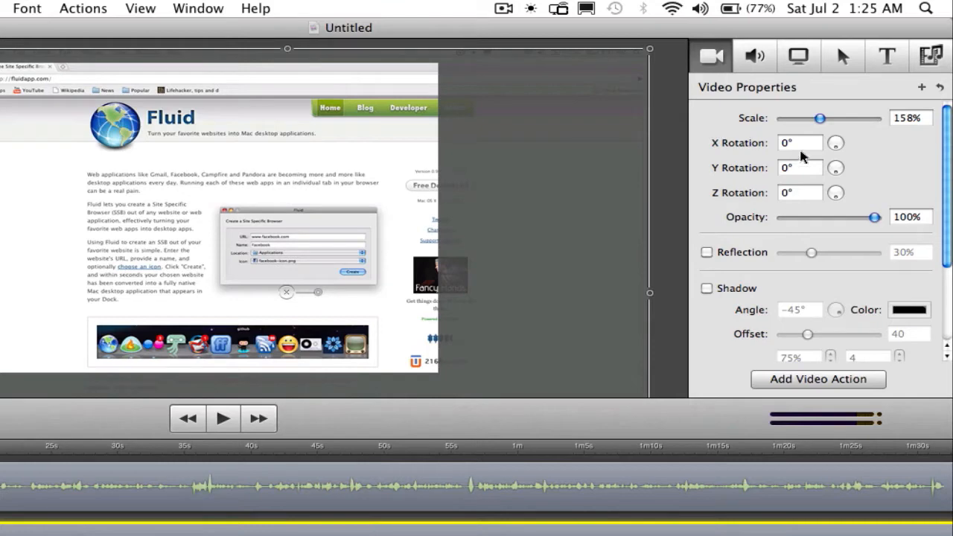
Step: Try rotating the clip about its X axis, restore 0° rotation and 100% scale, and recentre it on the canvas
{"action": "left_click", "coordinate": [834, 143]}
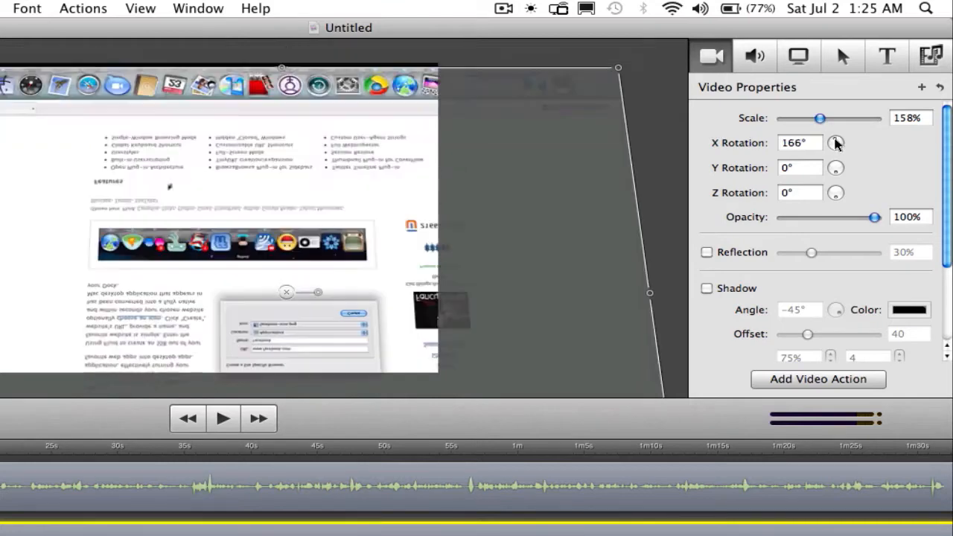
{"action": "left_click_drag", "start_coordinate": [835, 143], "coordinate": [805, 120]}
{"action": "left_click_drag", "start_coordinate": [191, 203], "coordinate": [145, 132]}
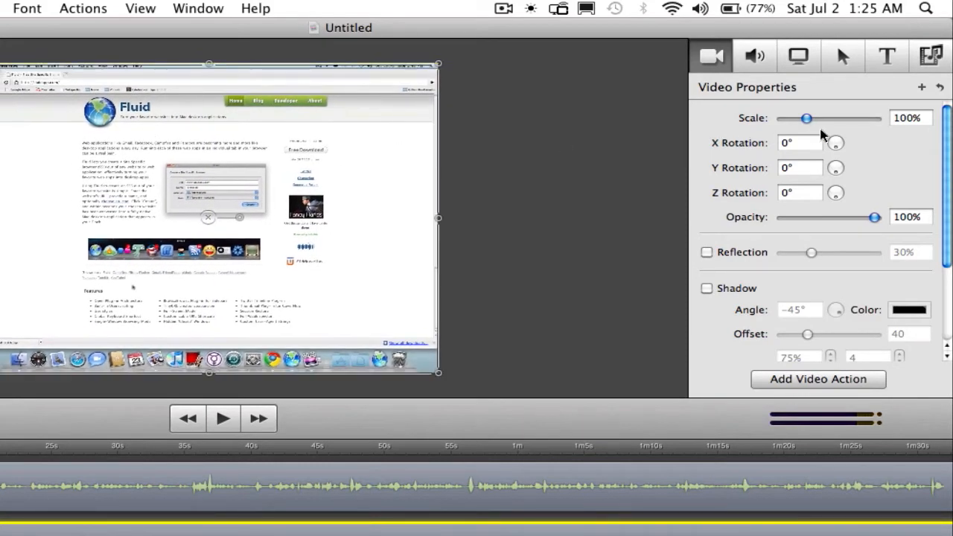
Step: Scale the clip to 78%, rotate it to 14° X, -72° Y and 117° Z, and move it toward the canvas's lower right
{"action": "left_click_drag", "start_coordinate": [806, 119], "coordinate": [800, 120]}
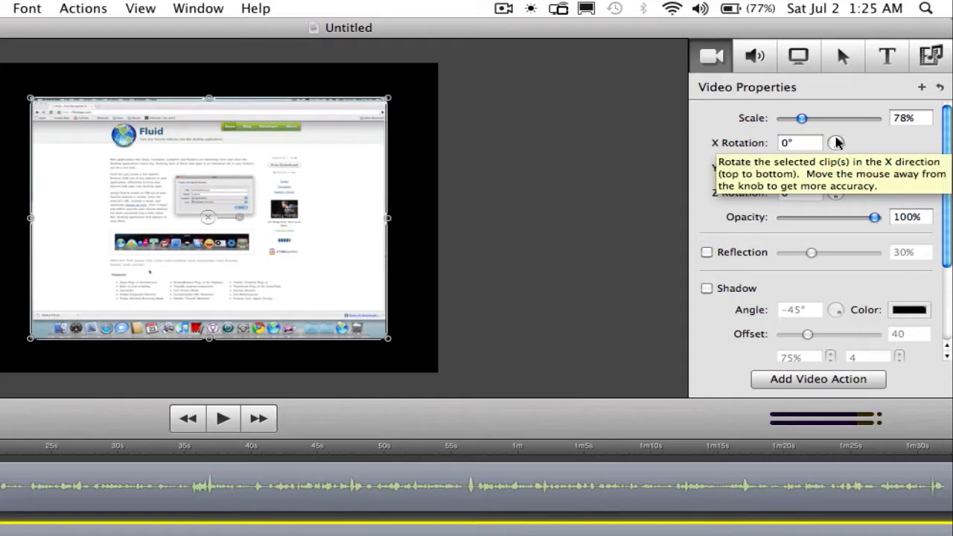
{"action": "left_click_drag", "start_coordinate": [834, 142], "coordinate": [837, 192]}
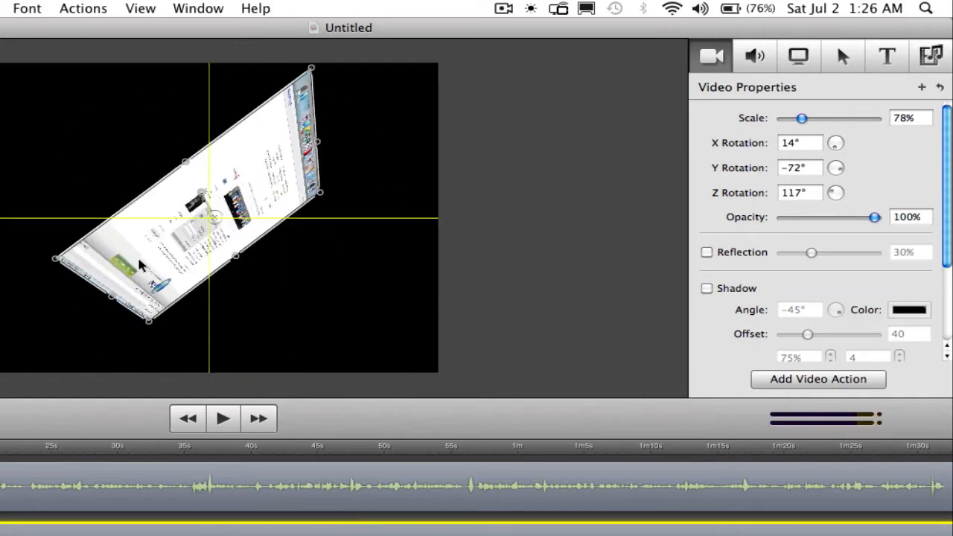
{"action": "left_click_drag", "start_coordinate": [137, 264], "coordinate": [227, 327]}
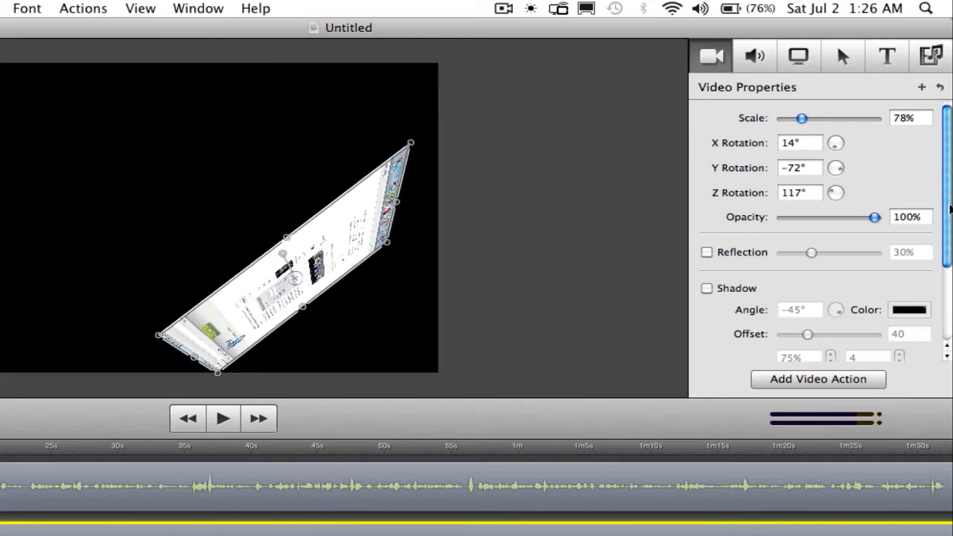
Step: Change the clip's Y rotation to about 27° and move the clip back toward the canvas's upper left
{"action": "left_click", "coordinate": [832, 168]}
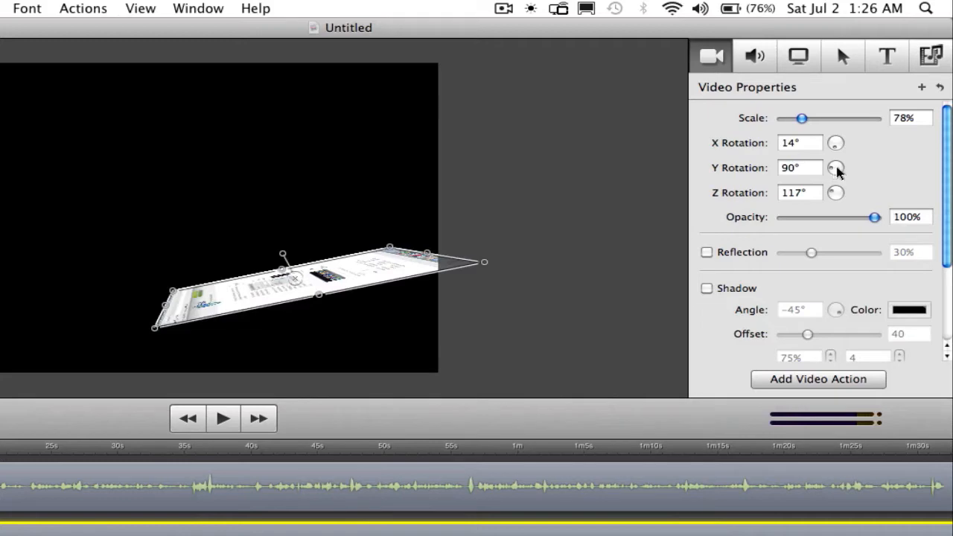
{"action": "left_click", "coordinate": [835, 169]}
{"action": "left_click", "coordinate": [834, 170]}
{"action": "left_click", "coordinate": [835, 170]}
{"action": "left_click", "coordinate": [833, 171]}
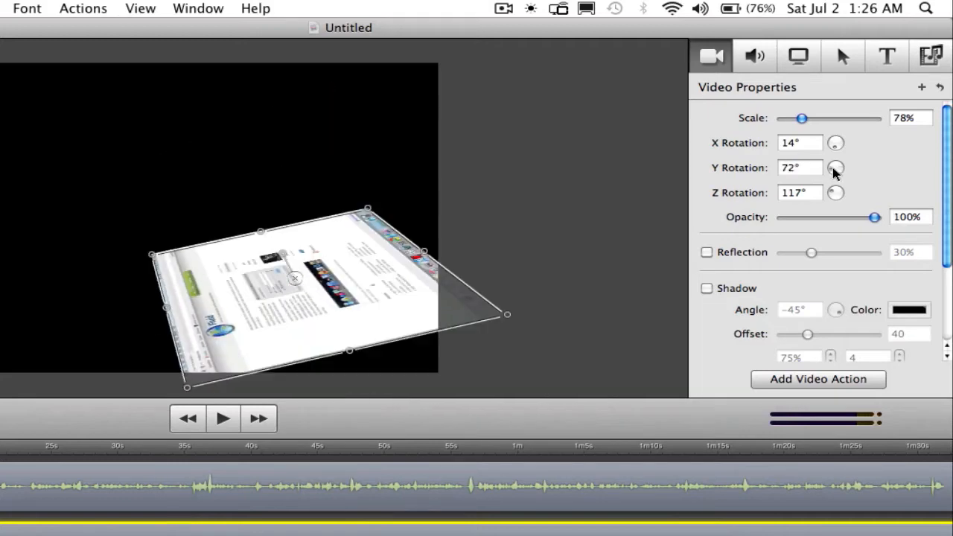
{"action": "left_click", "coordinate": [833, 171]}
{"action": "left_click_drag", "start_coordinate": [317, 257], "coordinate": [190, 190]}
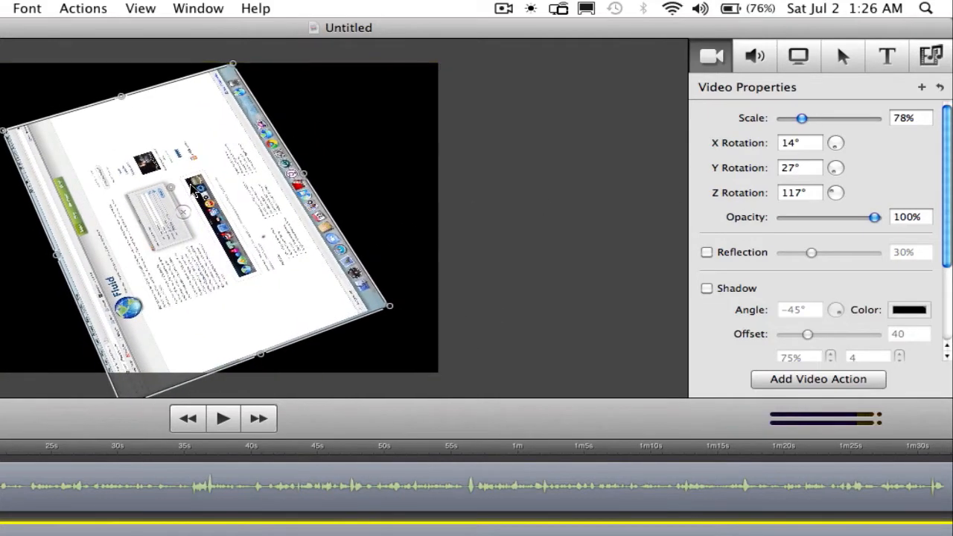
Step: Reset the clip's X, Y and Z rotations to 0°
{"action": "double_click", "coordinate": [811, 144]}
{"action": "type", "text": "1"}
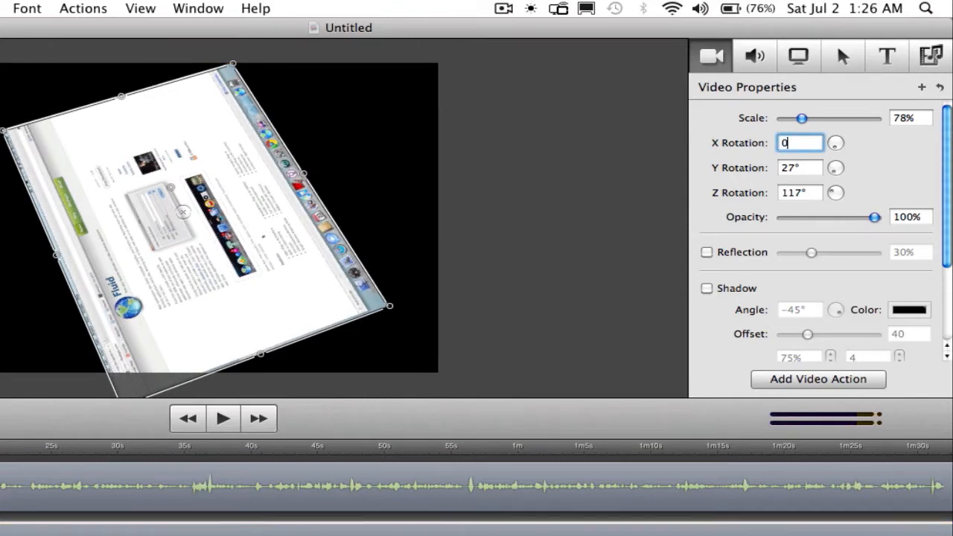
{"action": "key", "text": "Return"}
{"action": "double_click", "coordinate": [791, 167]}
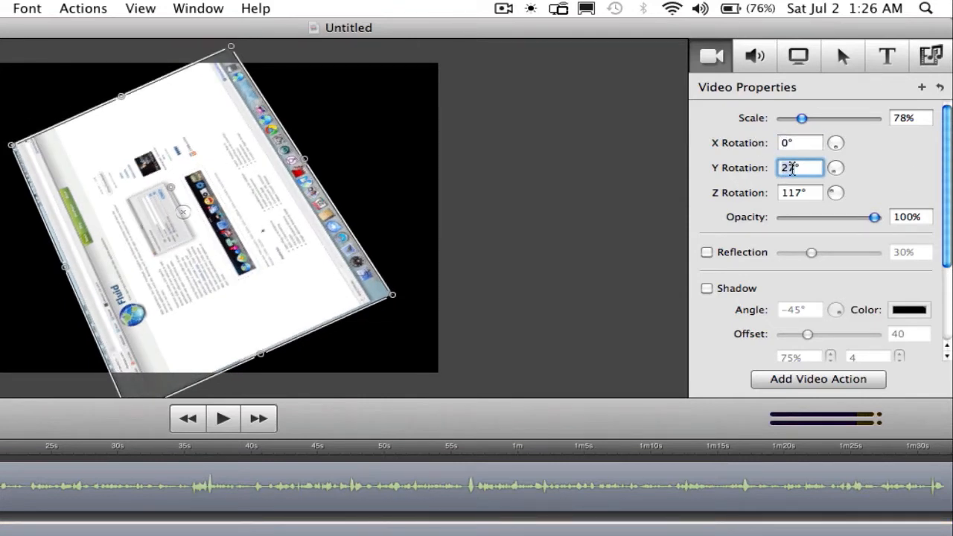
{"action": "type", "text": "0"}
{"action": "double_click", "coordinate": [795, 192]}
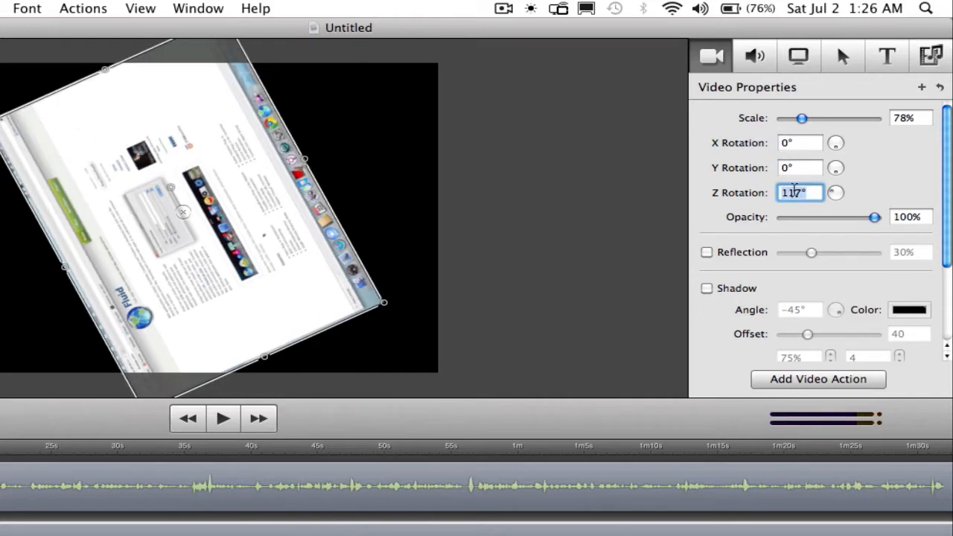
{"action": "type", "text": "0"}
{"action": "key", "text": "Return"}
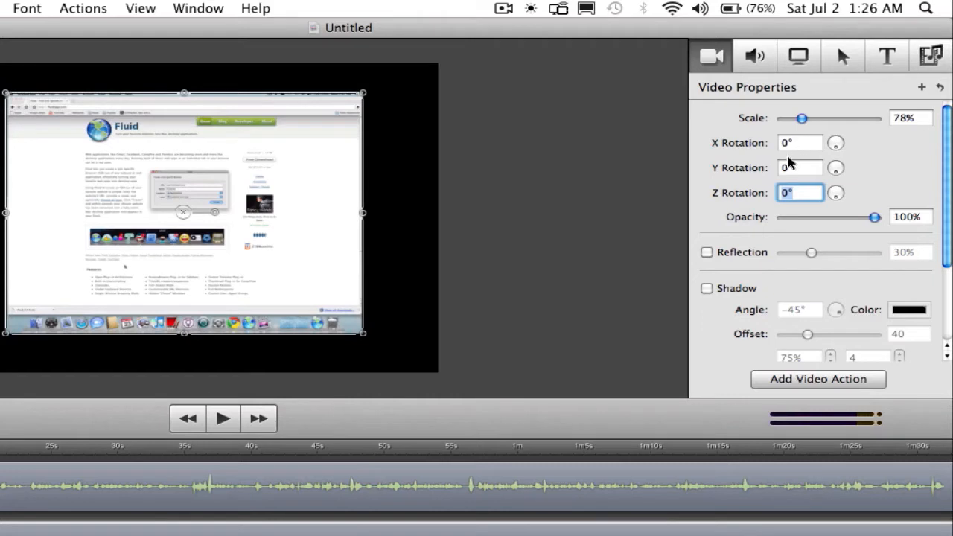
Step: Try Y rotations of 10° and 30° on the clip, and settle on a Y rotation of 50°
{"action": "left_click", "coordinate": [785, 169]}
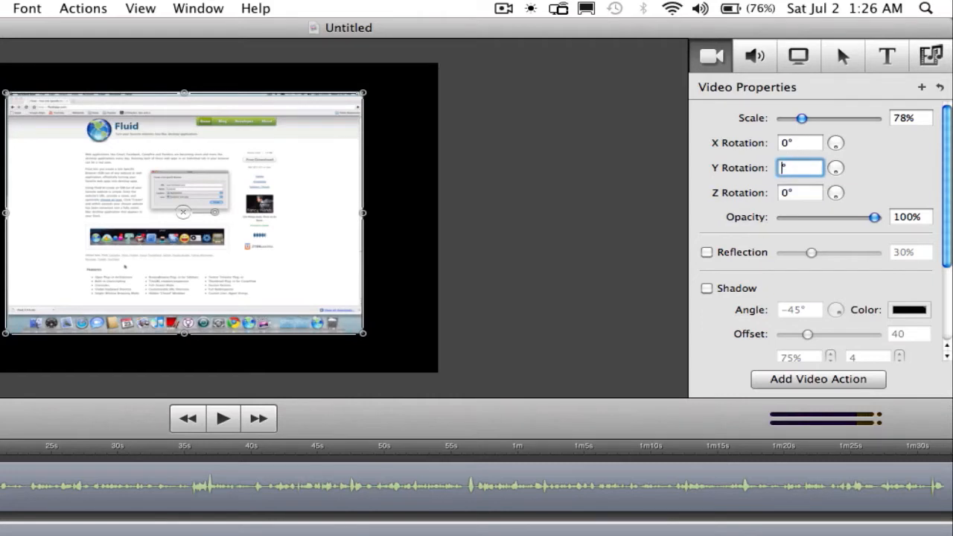
{"action": "type", "text": "10"}
{"action": "key", "text": "Return"}
{"action": "key", "text": "BackSpace"}
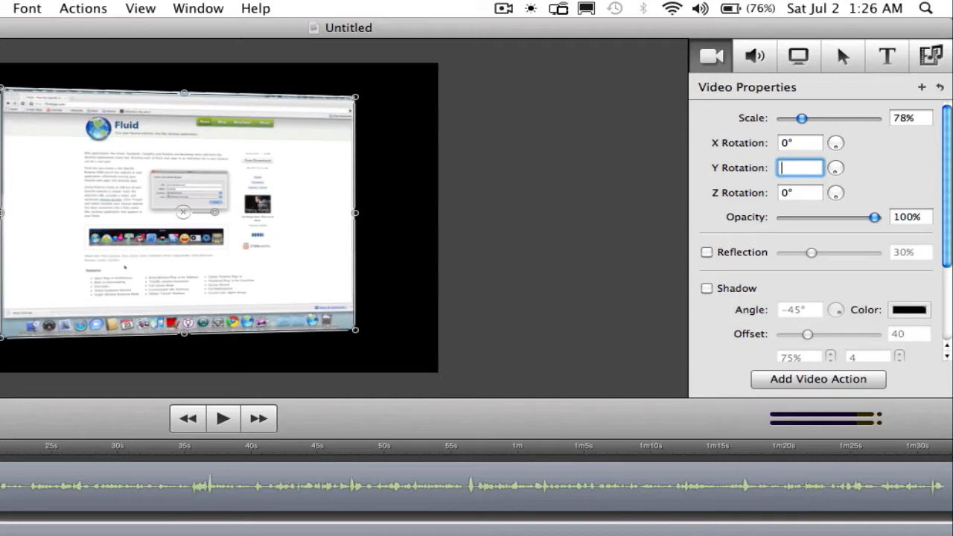
{"action": "type", "text": "30"}
{"action": "key", "text": "Return"}
{"action": "type", "text": "50"}
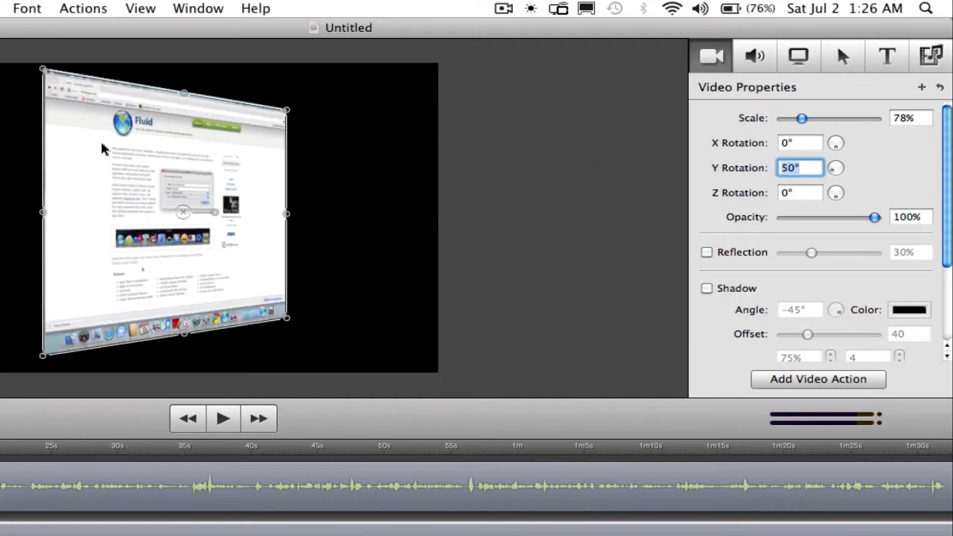
{"action": "key", "text": "Return"}
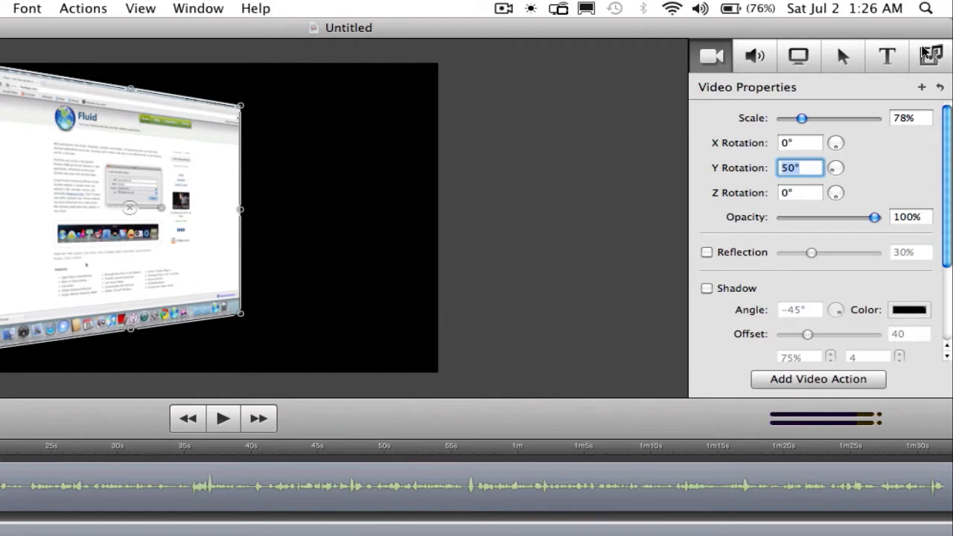
Step: Add a text box reading "fluid.com" beside the tilted clip and play back the animation
{"action": "left_click", "coordinate": [886, 56]}
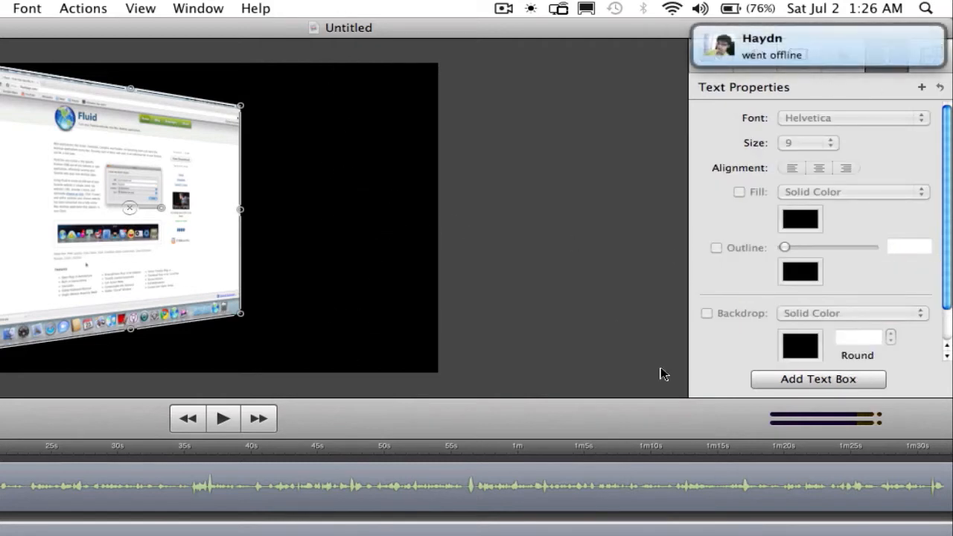
{"action": "left_click", "coordinate": [811, 379]}
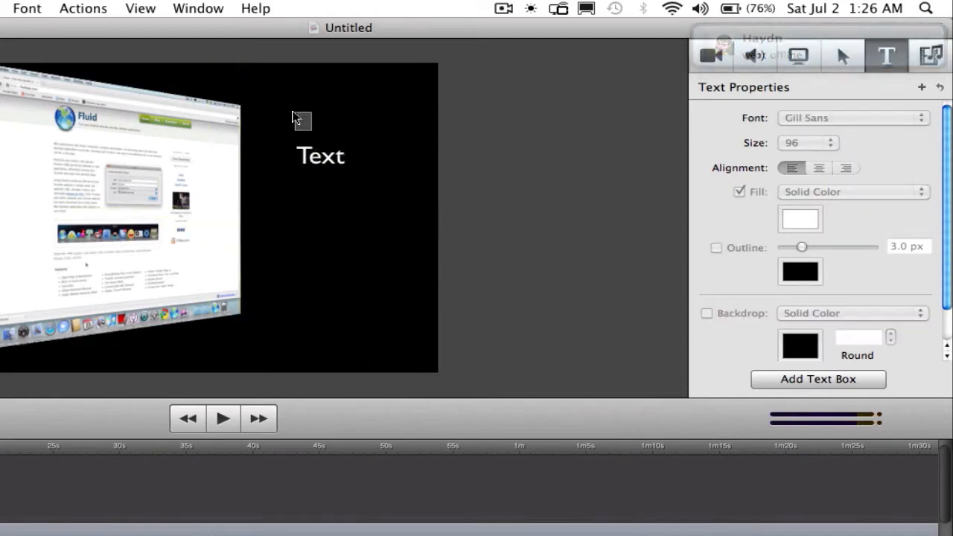
{"action": "double_click", "coordinate": [319, 154]}
{"action": "key", "text": "BackSpace"}
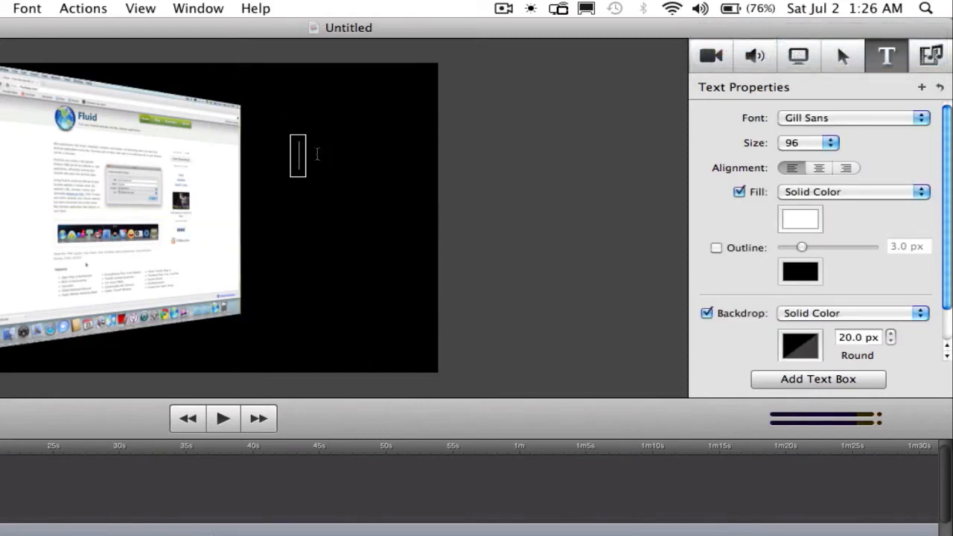
{"action": "type", "text": "fluid.com"}
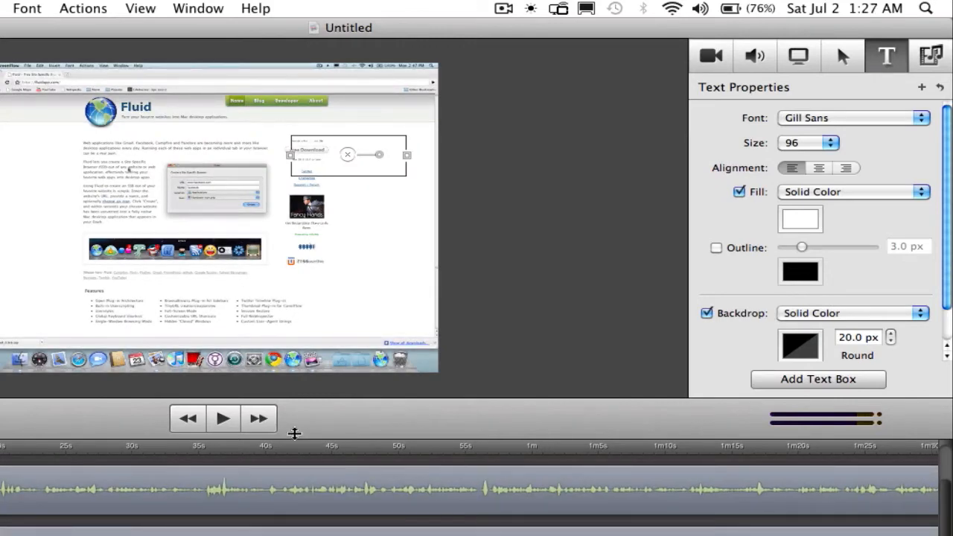
{"action": "left_click", "coordinate": [225, 423]}
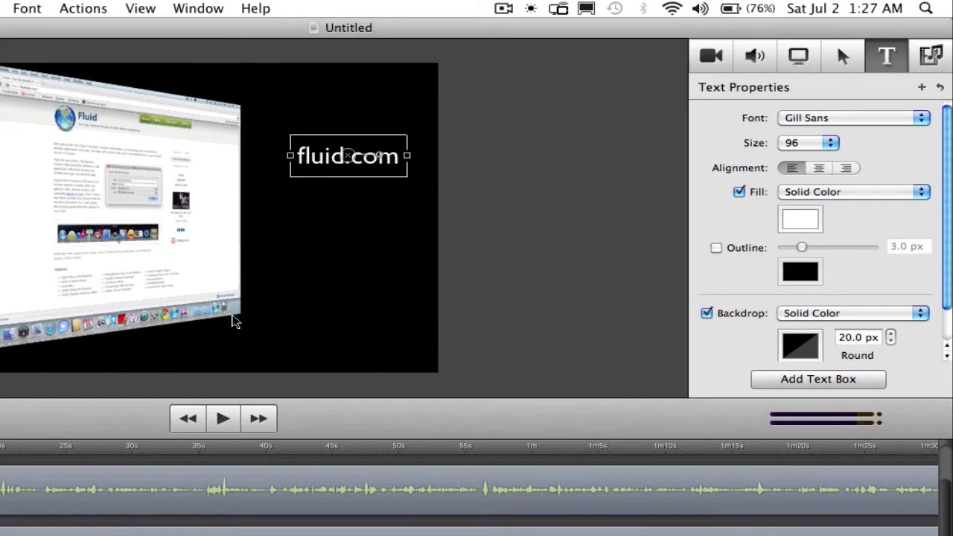
Step: Set the text box's opacity to 100% in its video properties and select the screen recording clip
{"action": "left_click", "coordinate": [724, 50]}
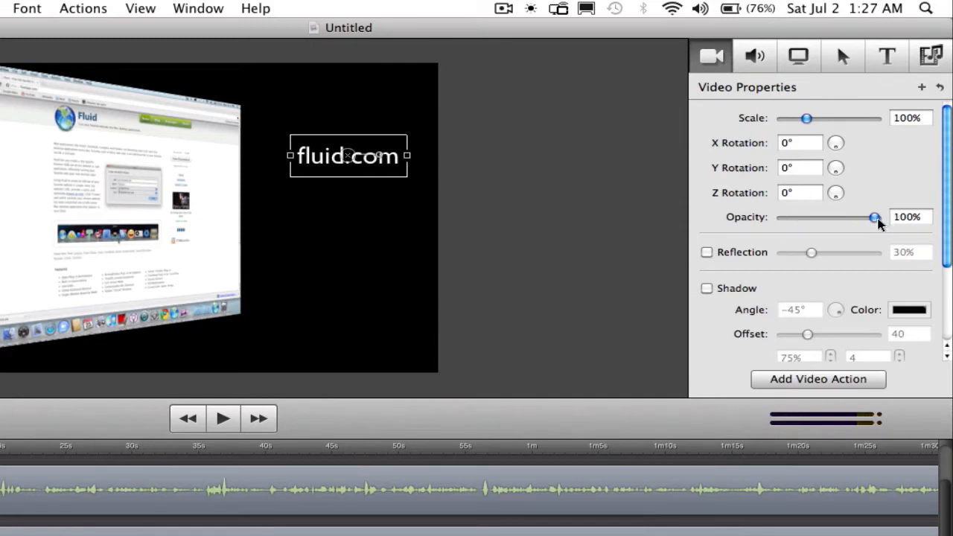
{"action": "left_click_drag", "start_coordinate": [876, 215], "coordinate": [949, 214]}
{"action": "left_click", "coordinate": [684, 533]}
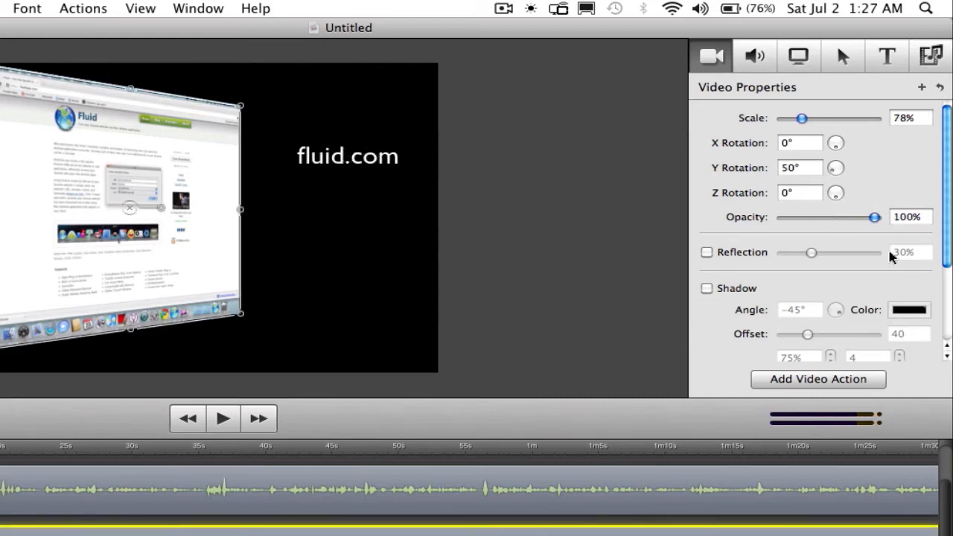
Step: Set the screen recording clip's Y rotation to 0° and lower its opacity to 54%
{"action": "left_click_drag", "start_coordinate": [872, 219], "coordinate": [900, 242]}
{"action": "left_click", "coordinate": [793, 169]}
{"action": "type", "text": "0"}
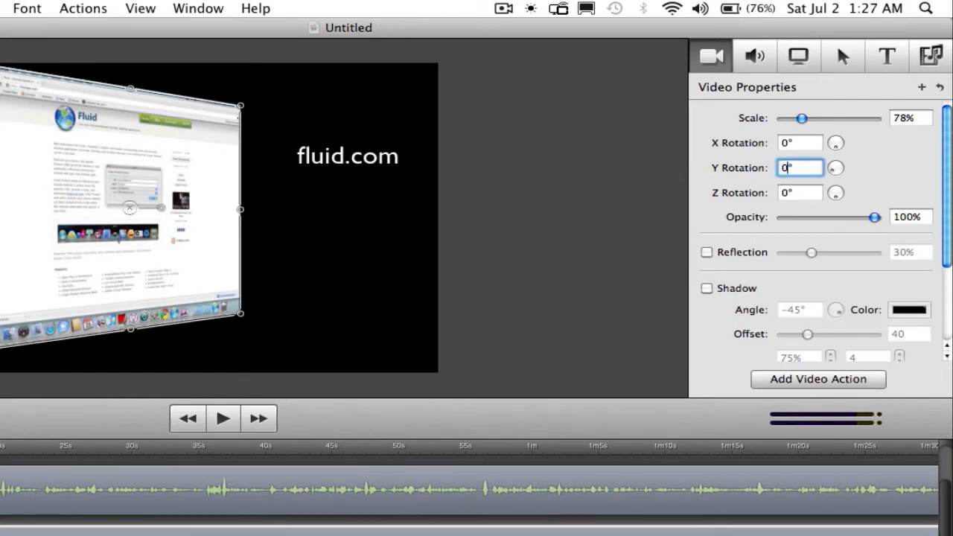
{"action": "key", "text": "Return"}
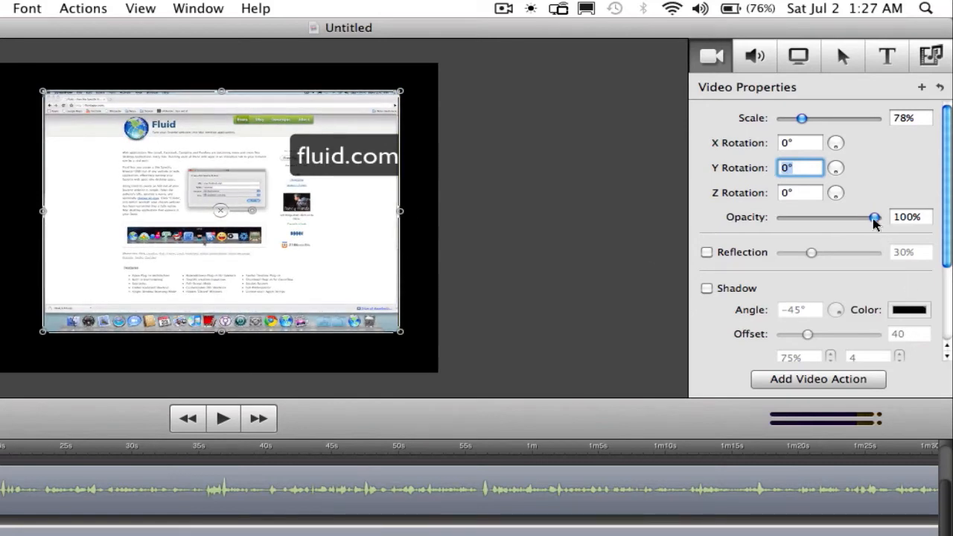
{"action": "left_click_drag", "start_coordinate": [873, 222], "coordinate": [831, 225]}
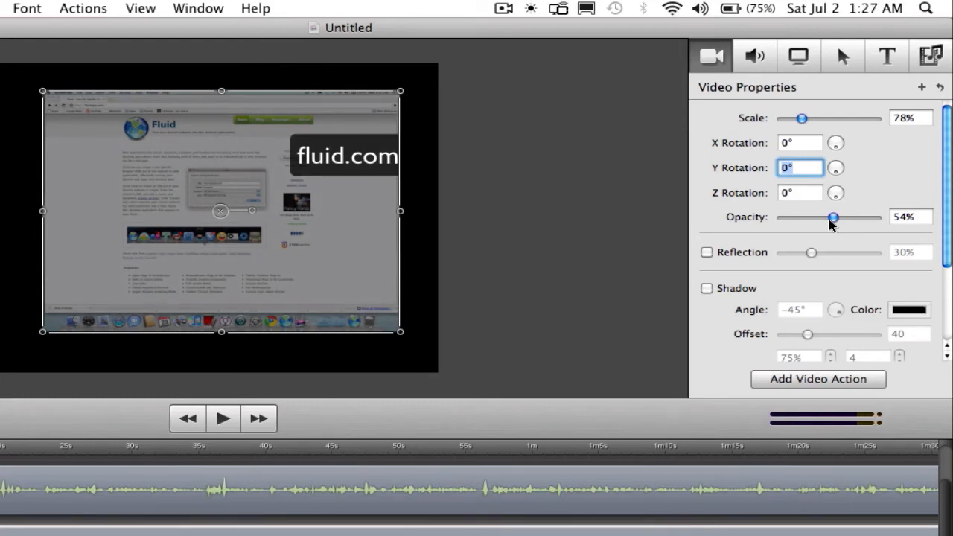
Step: Turn on the clip's reflection, then move the clip toward the canvas's upper edge and enlarge it to 100% scale
{"action": "left_click", "coordinate": [754, 253]}
{"action": "left_click_drag", "start_coordinate": [340, 192], "coordinate": [280, 167]}
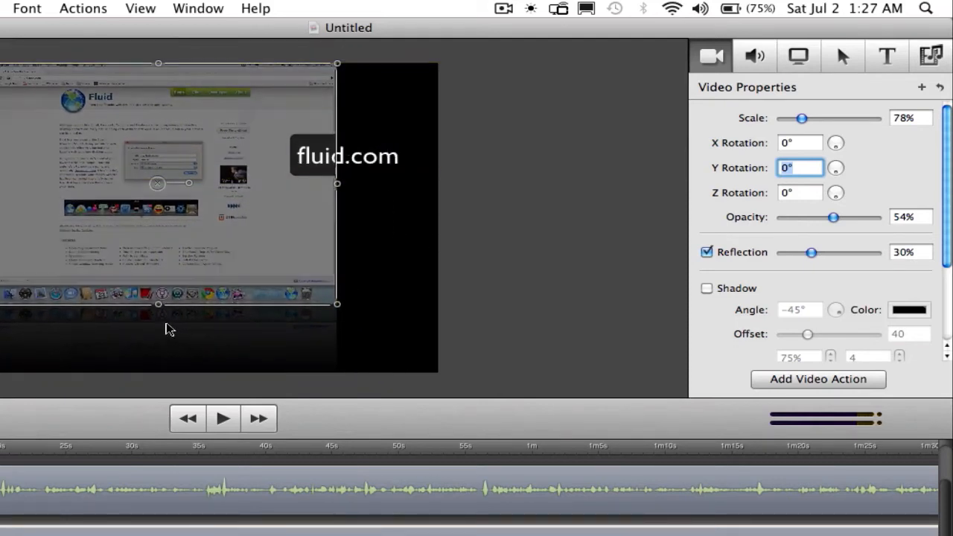
{"action": "left_click_drag", "start_coordinate": [337, 306], "coordinate": [438, 327]}
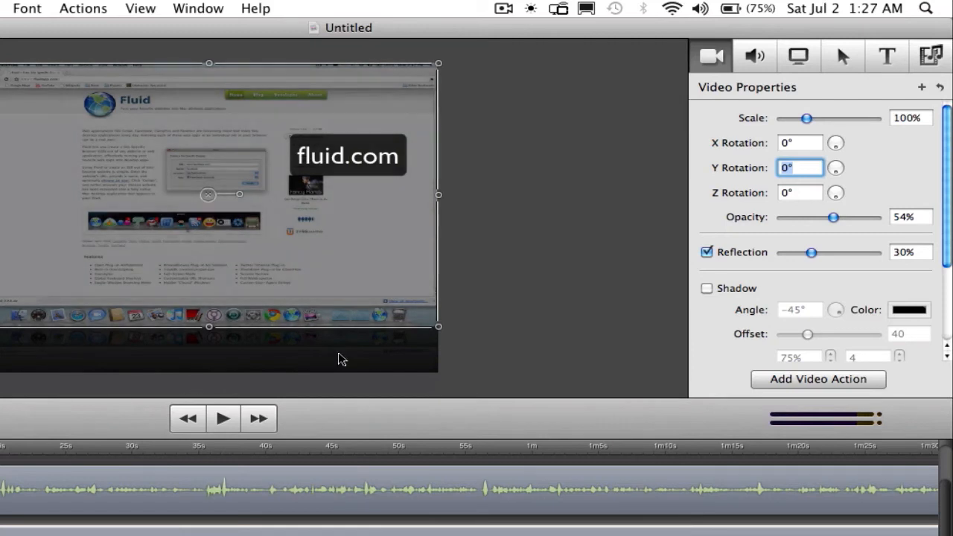
Step: Set the clip's reflection to 50% and move the clip higher to expose more of the reflection
{"action": "left_click", "coordinate": [902, 253]}
{"action": "type", "text": "50"}
{"action": "key", "text": "Return"}
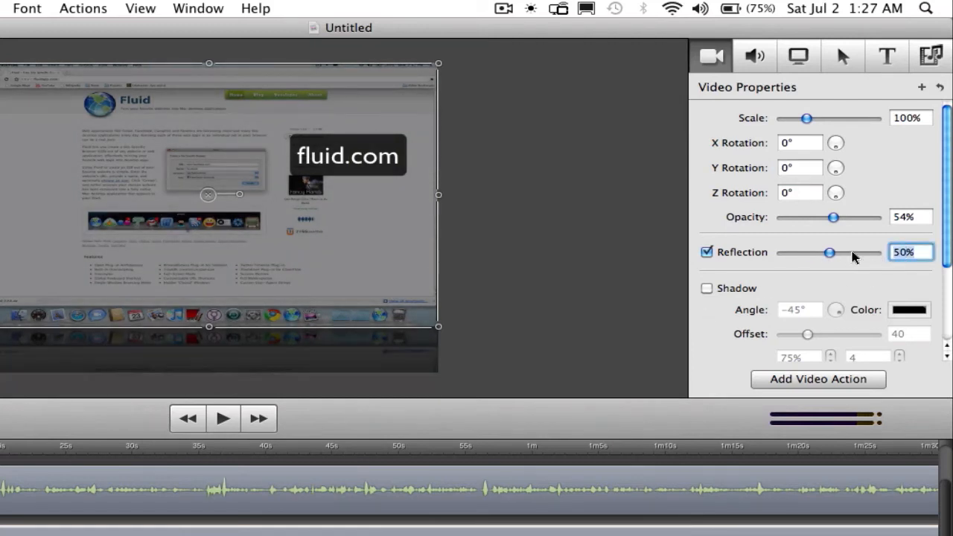
{"action": "left_click_drag", "start_coordinate": [41, 229], "coordinate": [60, 181]}
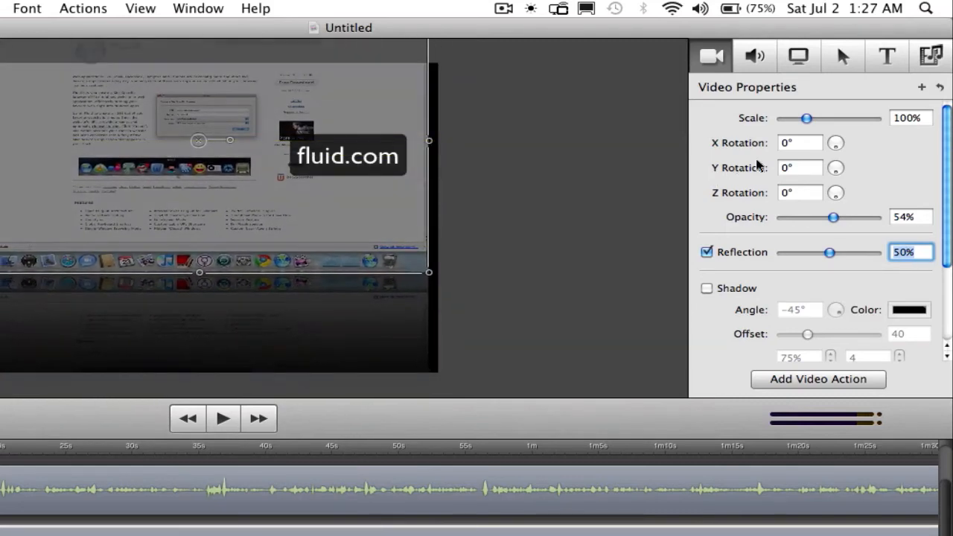
Step: Try a Y rotation of 90° on the reflected clip and reset it to 0°
{"action": "left_click_drag", "start_coordinate": [837, 172], "coordinate": [831, 166]}
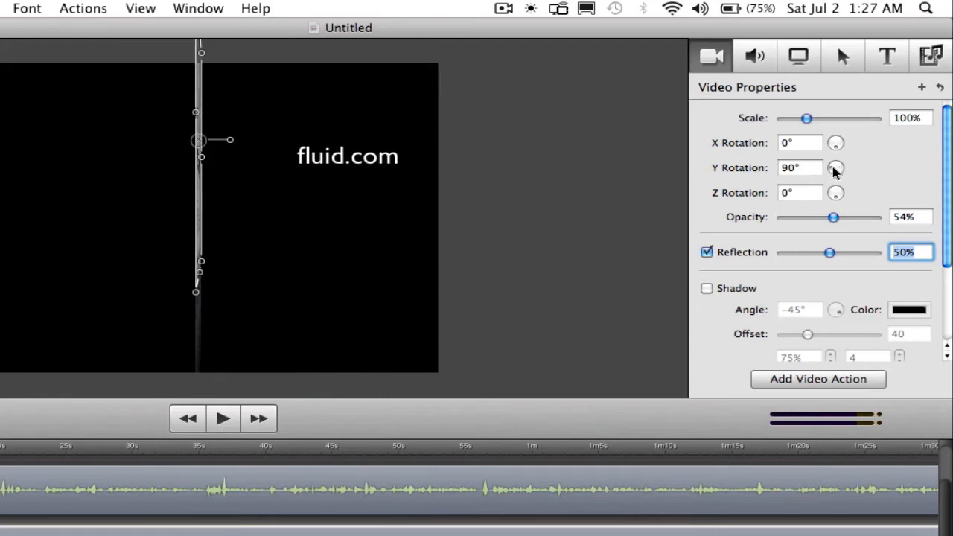
{"action": "double_click", "coordinate": [792, 170]}
{"action": "type", "text": "0"}
{"action": "key", "text": "Return"}
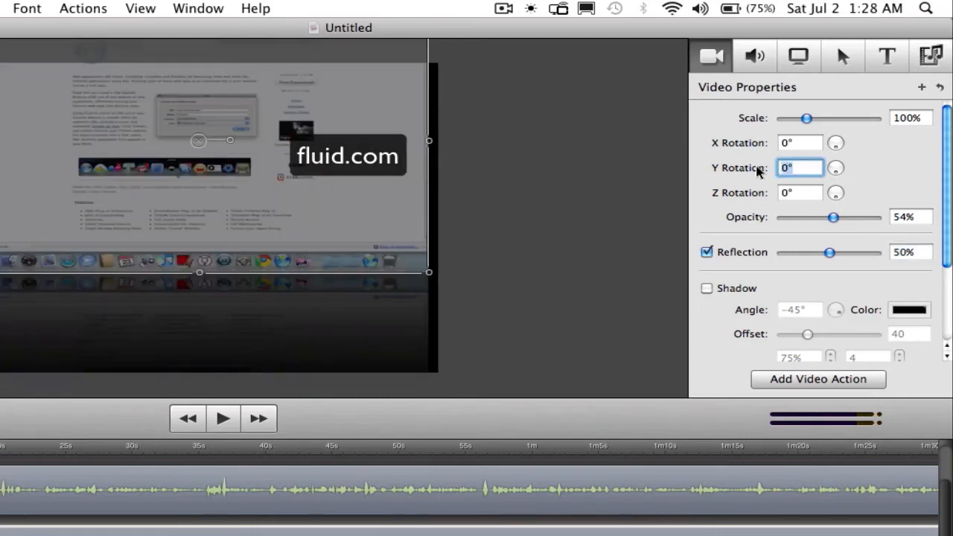
Step: Turn on the clip's shadow and turn off its reflection, moving the clip back down within the canvas
{"action": "left_click", "coordinate": [734, 290]}
{"action": "left_click_drag", "start_coordinate": [229, 138], "coordinate": [260, 195]}
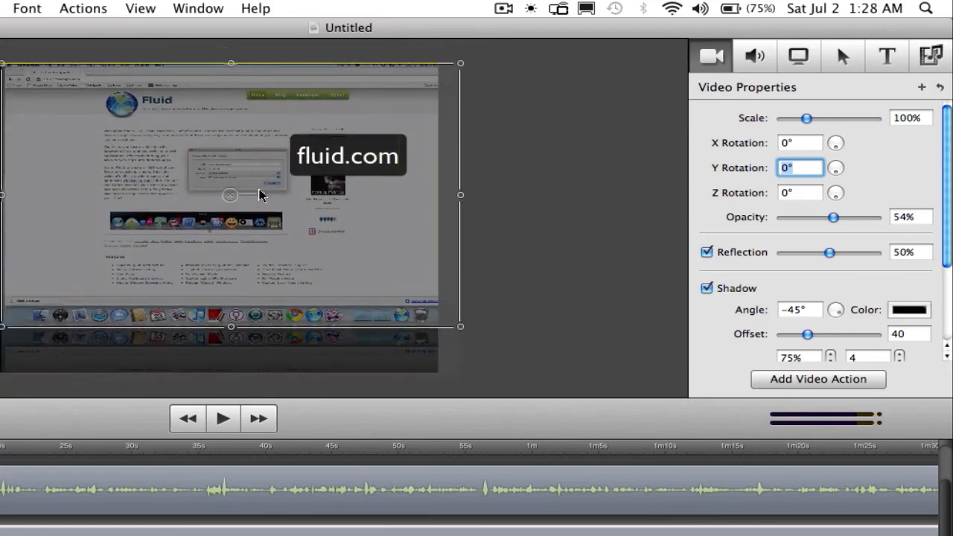
{"action": "left_click", "coordinate": [761, 252]}
{"action": "left_click_drag", "start_coordinate": [274, 240], "coordinate": [248, 263]}
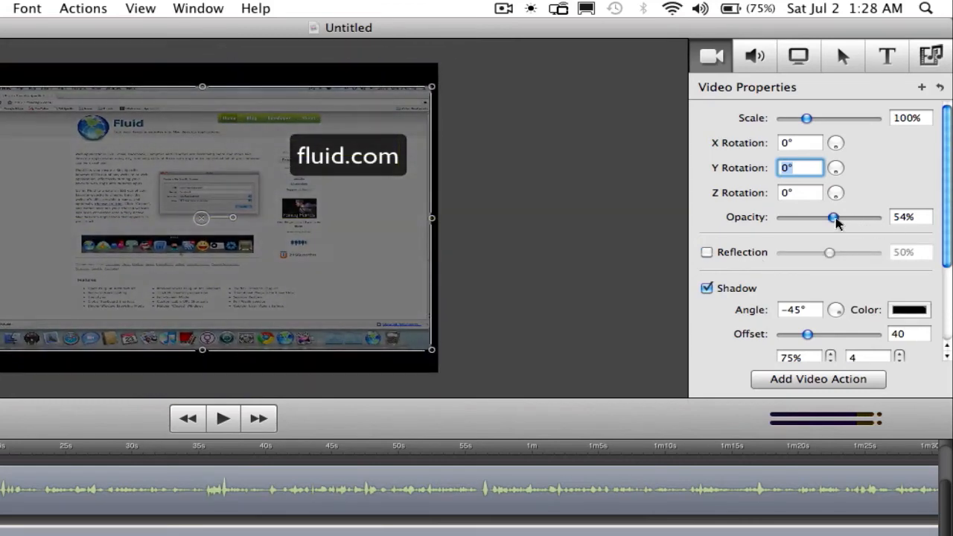
Step: Raise the clip's opacity to 100% and set its shadow offset to 150
{"action": "left_click_drag", "start_coordinate": [835, 219], "coordinate": [950, 229]}
{"action": "left_click_drag", "start_coordinate": [206, 253], "coordinate": [196, 234]}
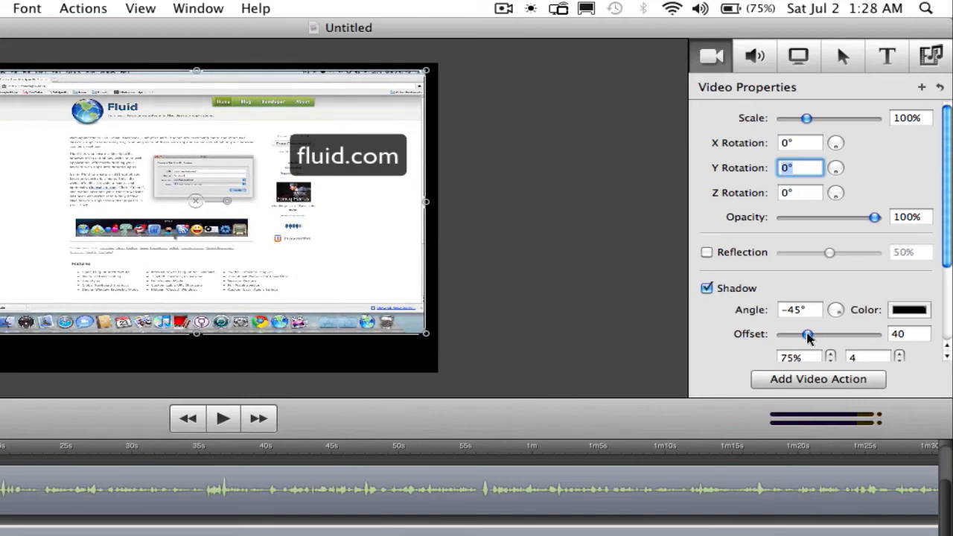
{"action": "left_click_drag", "start_coordinate": [809, 334], "coordinate": [896, 334]}
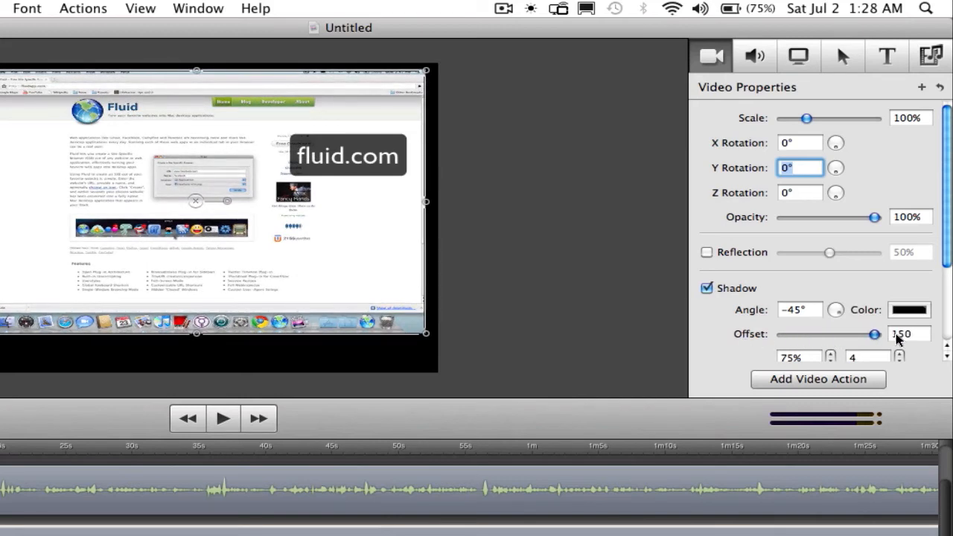
Step: Try out the clip's saturation adjustment
{"action": "scroll", "coordinate": [853, 361], "scroll_direction": "down", "scroll_amount": 5}
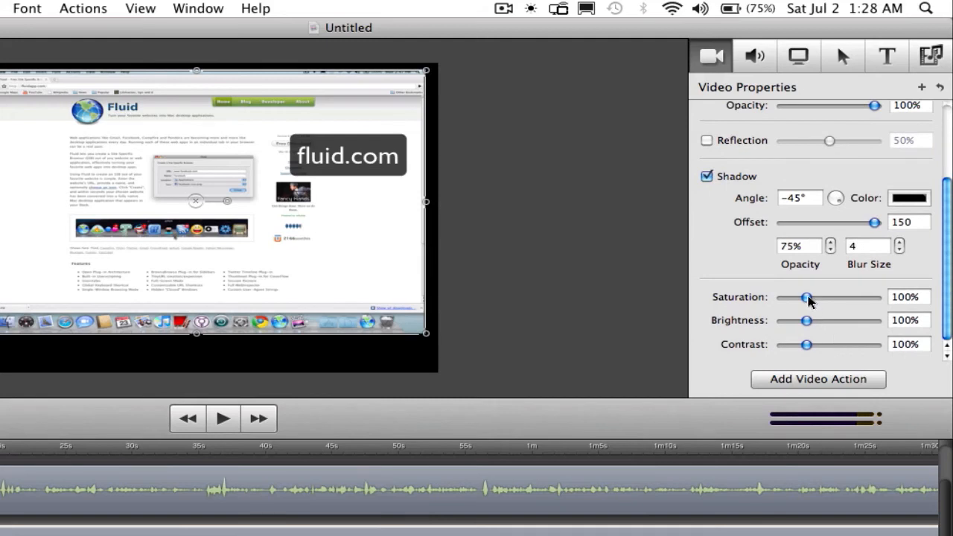
{"action": "mouse_move", "coordinate": [807, 300]}
{"action": "left_mouse_down"}
{"action": "mouse_move", "coordinate": [827, 301]}
{"action": "mouse_move", "coordinate": [812, 301]}
{"action": "left_mouse_up"}
{"action": "scroll", "coordinate": [811, 299], "scroll_direction": "up", "scroll_amount": 5}
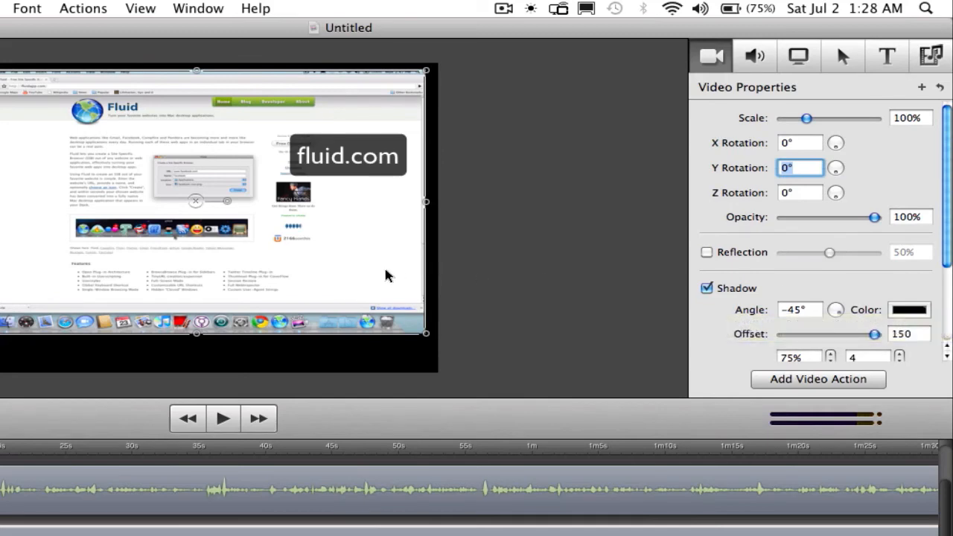
Step: Try resizing the clip by its corners to 94%, 101% and 87% scale, and move it up on the canvas
{"action": "mouse_move", "coordinate": [421, 335]}
{"action": "left_mouse_down"}
{"action": "mouse_move", "coordinate": [436, 379]}
{"action": "mouse_move", "coordinate": [361, 303]}
{"action": "mouse_move", "coordinate": [304, 266]}
{"action": "mouse_move", "coordinate": [422, 338]}
{"action": "left_mouse_up"}
{"action": "left_click", "coordinate": [424, 339]}
{"action": "left_click_drag", "start_coordinate": [360, 323], "coordinate": [357, 322]}
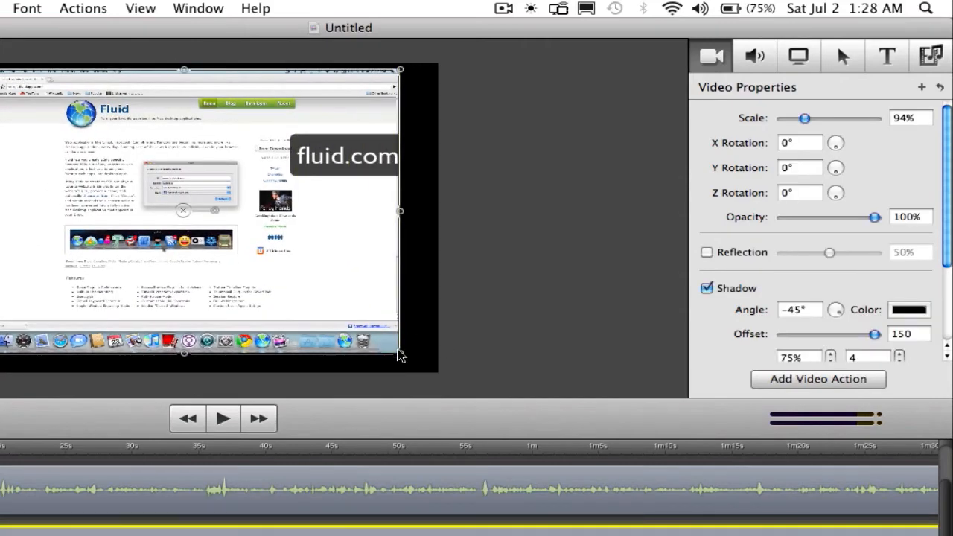
{"action": "left_click_drag", "start_coordinate": [400, 360], "coordinate": [449, 366]}
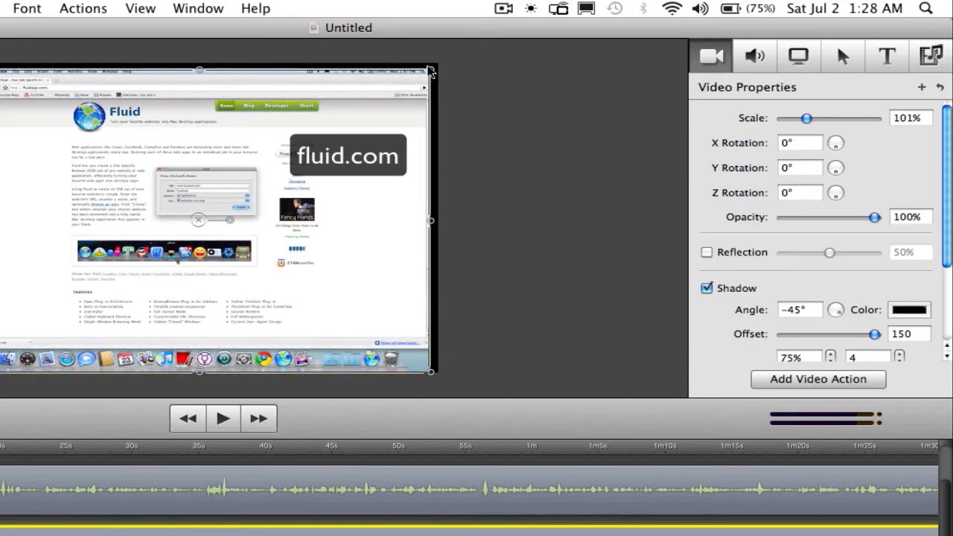
{"action": "left_click_drag", "start_coordinate": [431, 72], "coordinate": [340, 97]}
{"action": "left_click", "coordinate": [334, 85]}
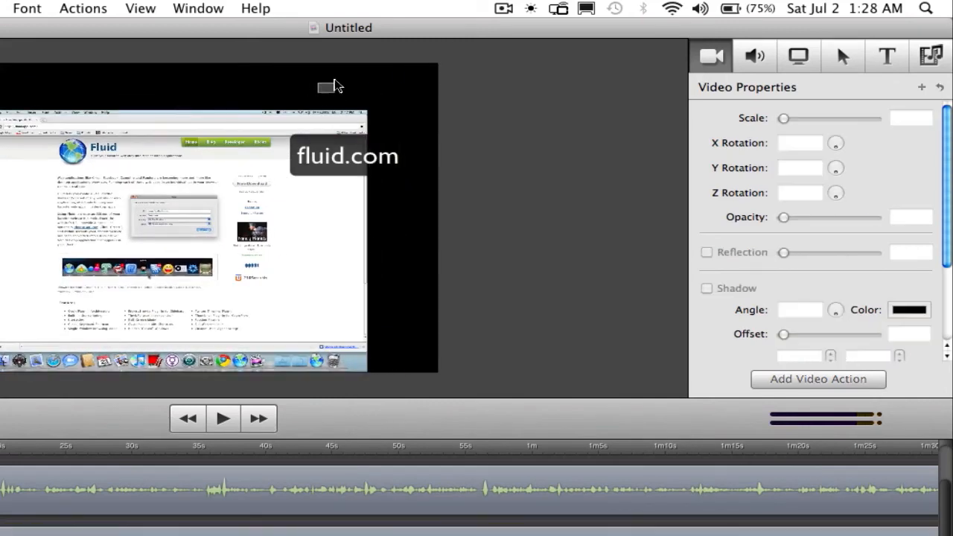
{"action": "left_click_drag", "start_coordinate": [162, 160], "coordinate": [160, 134]}
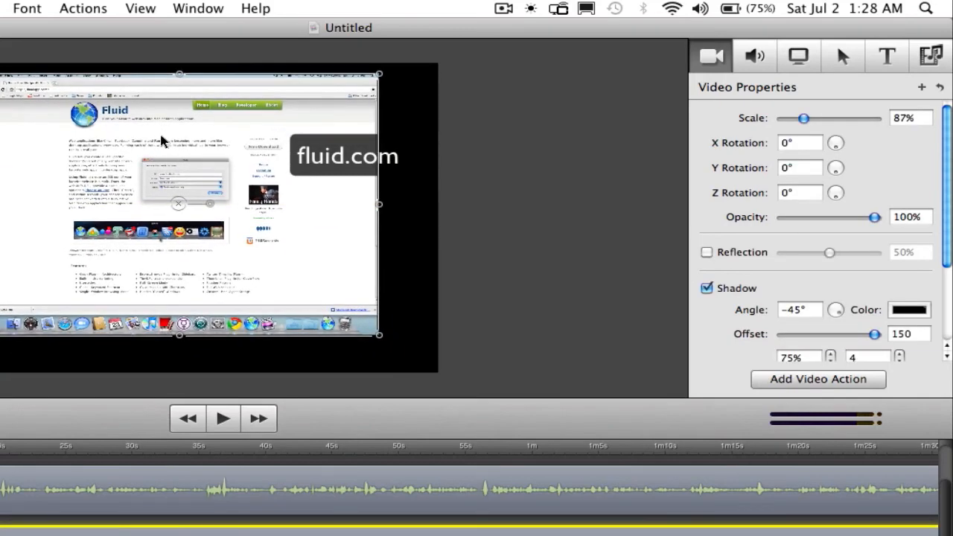
Step: Enlarge the clip through 97% and 100% to 103% scale, aligning it with the canvas edges to fill the frame
{"action": "left_click_drag", "start_coordinate": [386, 342], "coordinate": [442, 361]}
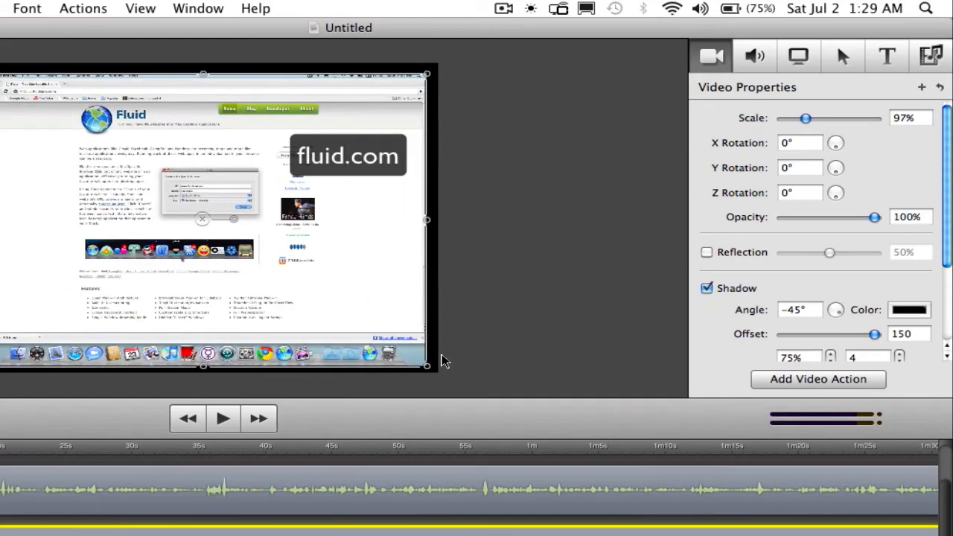
{"action": "left_click", "coordinate": [445, 362]}
{"action": "left_click", "coordinate": [380, 337]}
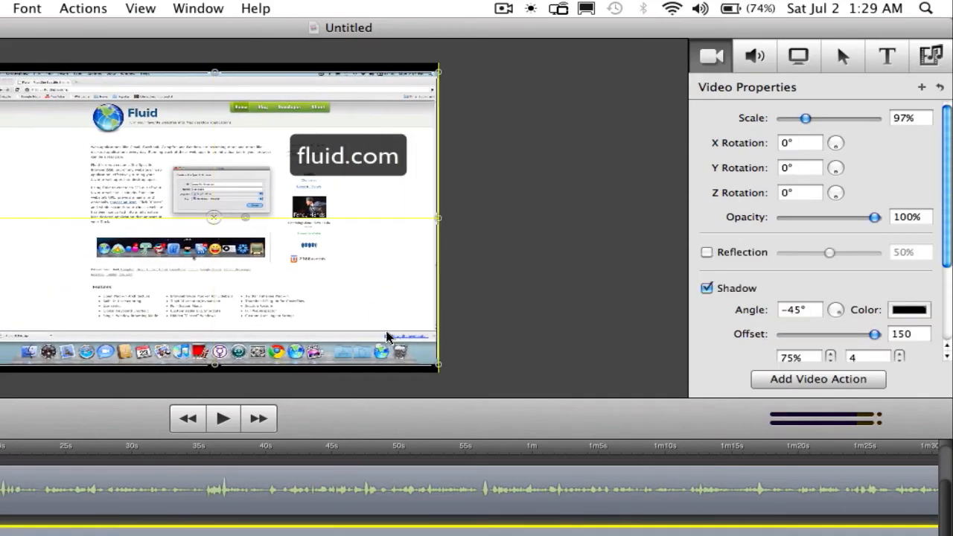
{"action": "left_click_drag", "start_coordinate": [391, 335], "coordinate": [378, 326]}
{"action": "left_click_drag", "start_coordinate": [426, 356], "coordinate": [441, 372]}
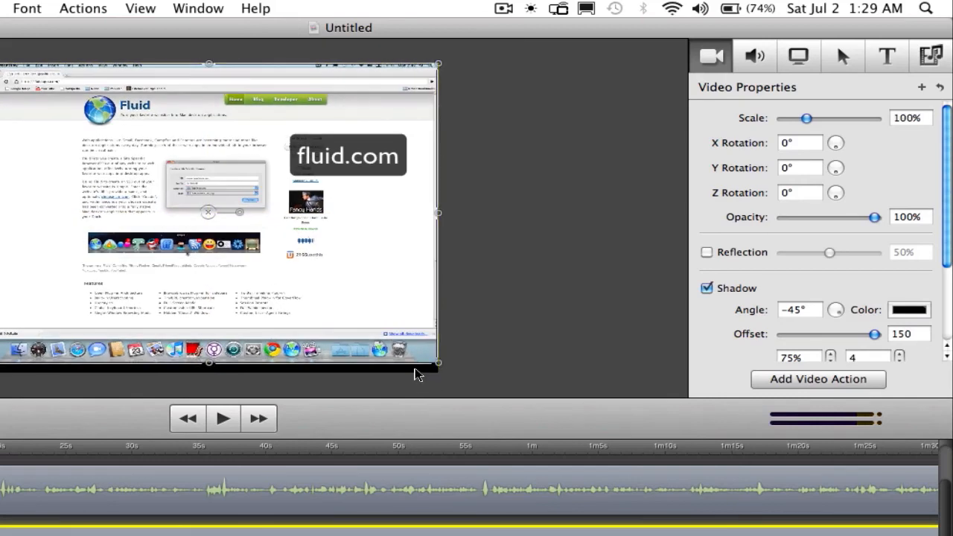
{"action": "left_click_drag", "start_coordinate": [210, 369], "coordinate": [210, 374]}
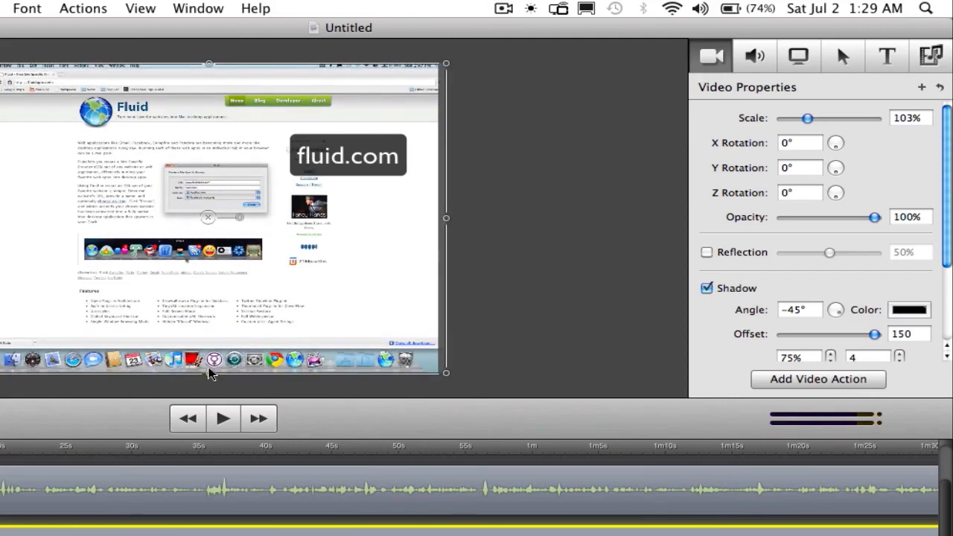